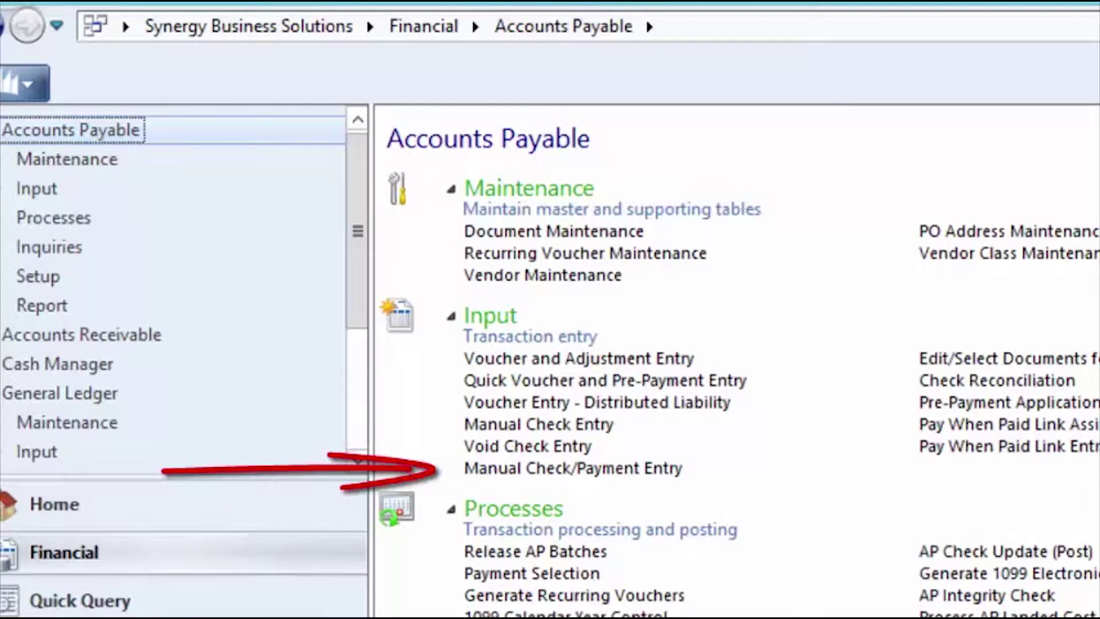
- Open Manual Check/Payment Entry and accept the default posting period, checking account and subaccount, moving on to the check number
{"action": "left_click", "coordinate": [578, 359]}
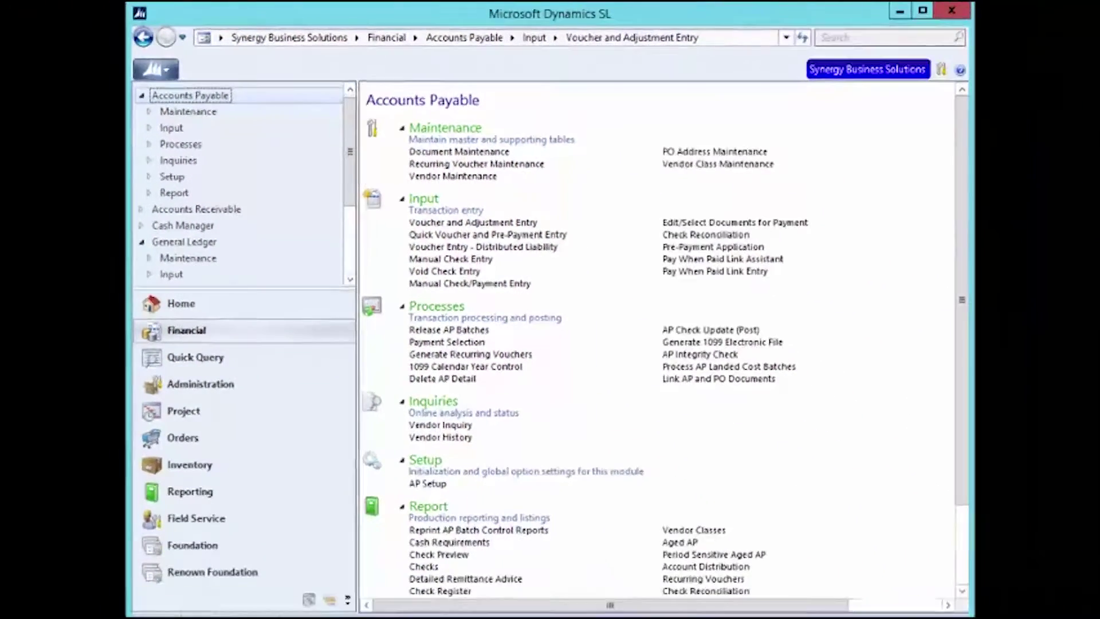
{"action": "left_click", "coordinate": [522, 377]}
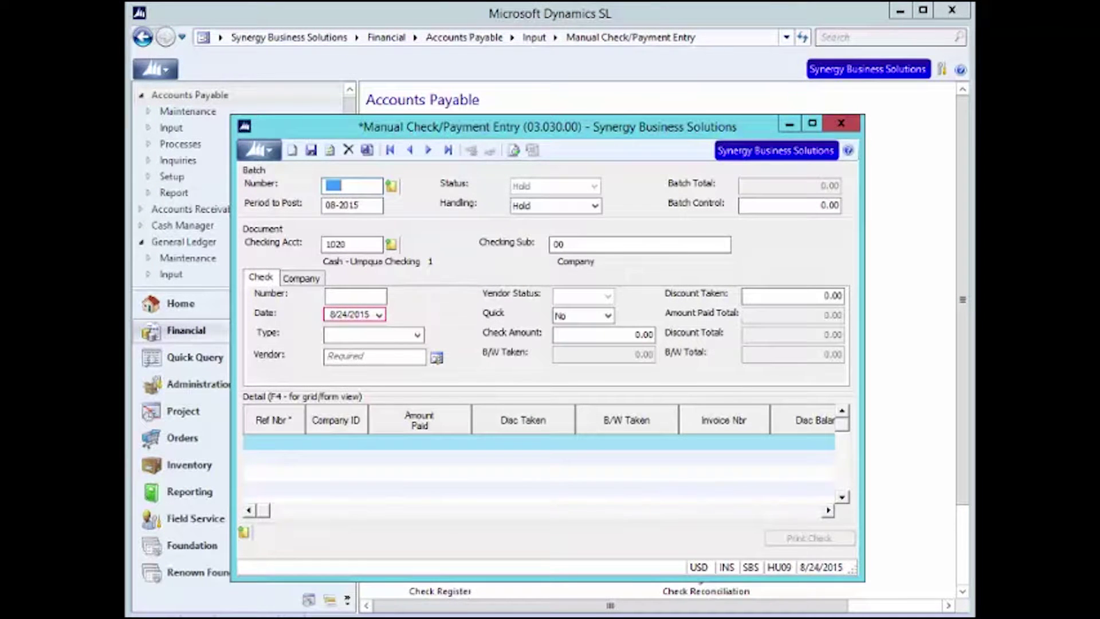
{"action": "key", "text": "Tab"}
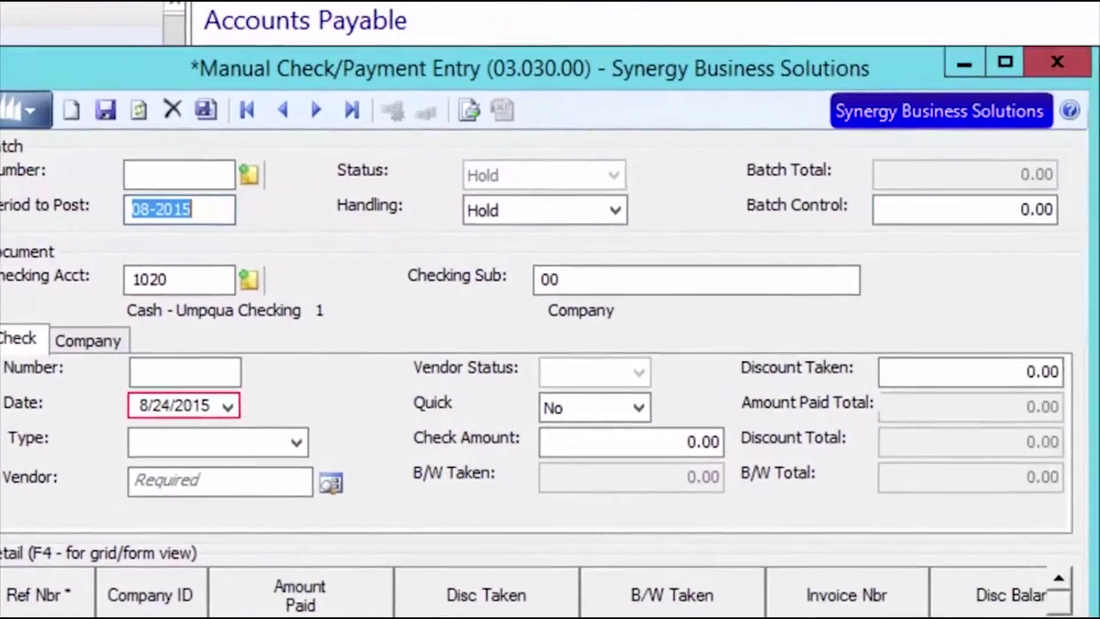
{"action": "key", "text": "Tab"}
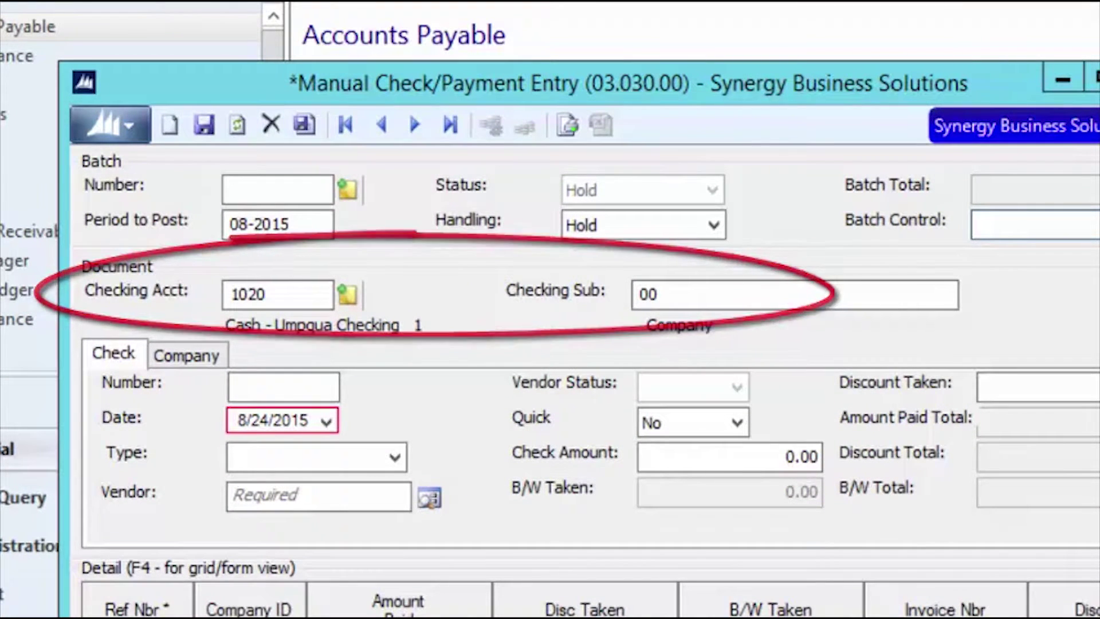
{"action": "key", "text": "Tab"}
{"action": "key", "text": "Tab"}
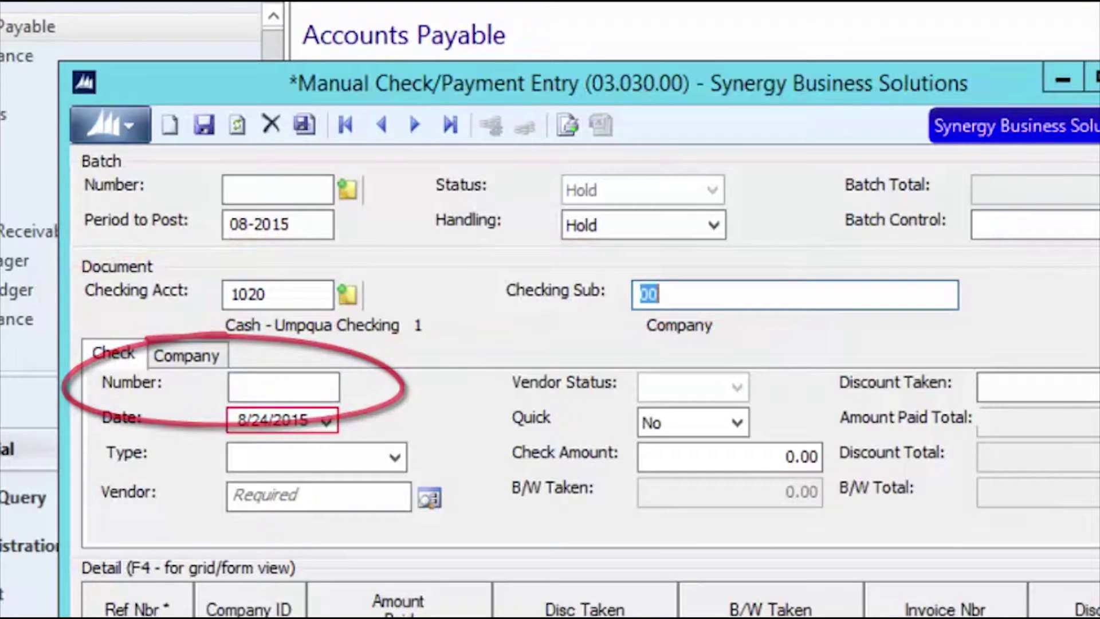
{"action": "key", "text": "Tab"}
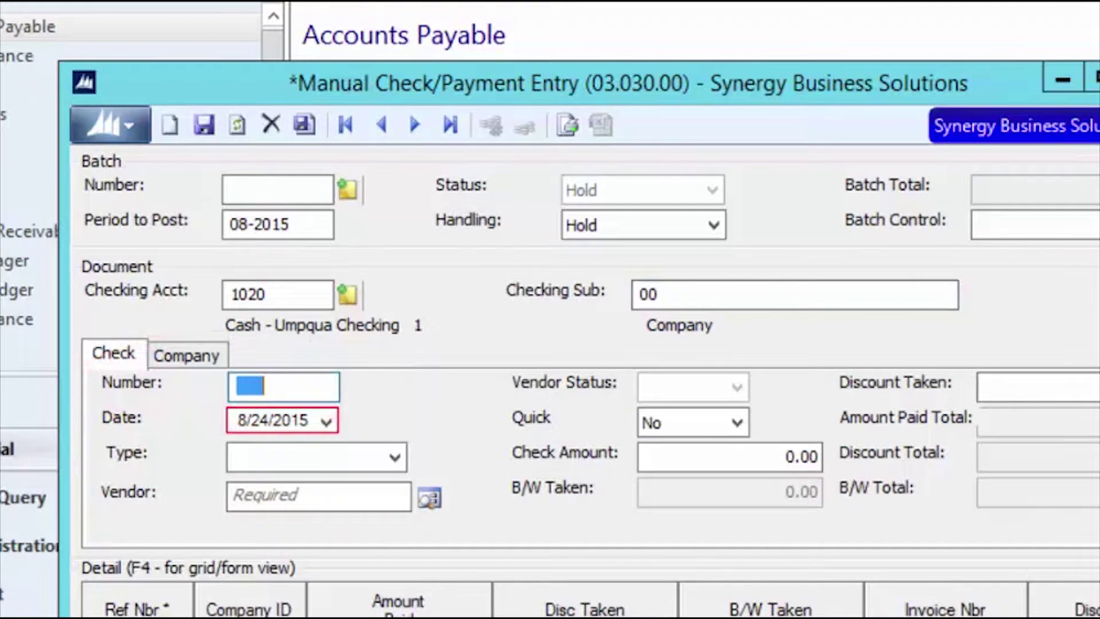
- Enter 201508 as the check number for the new payment
{"action": "type", "text": "2015"}
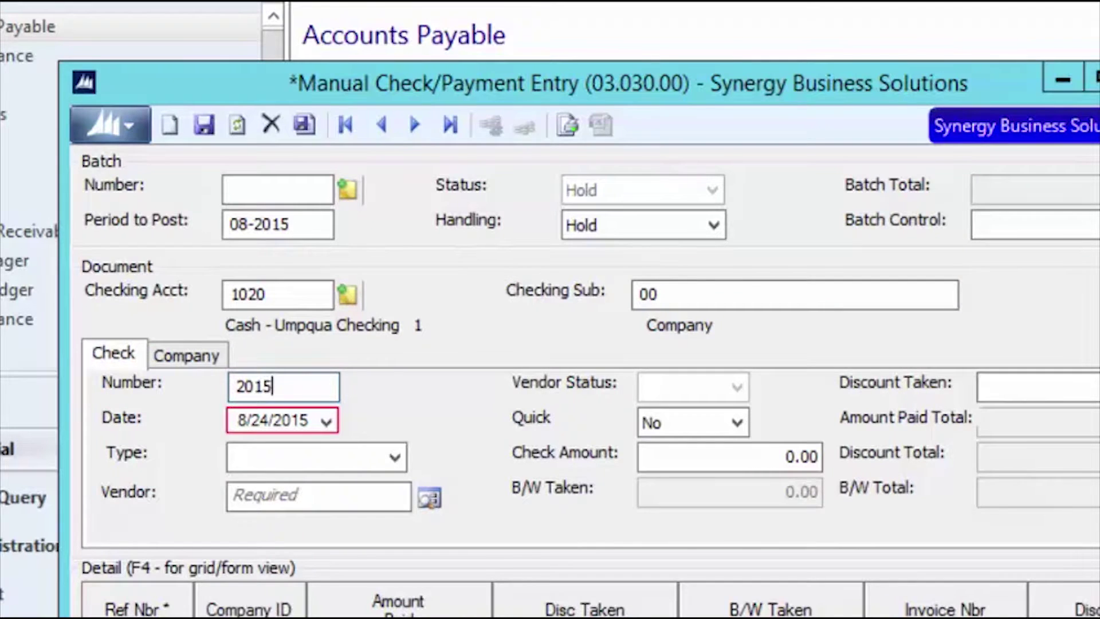
{"action": "type", "text": "08"}
{"action": "key", "text": "Tab"}
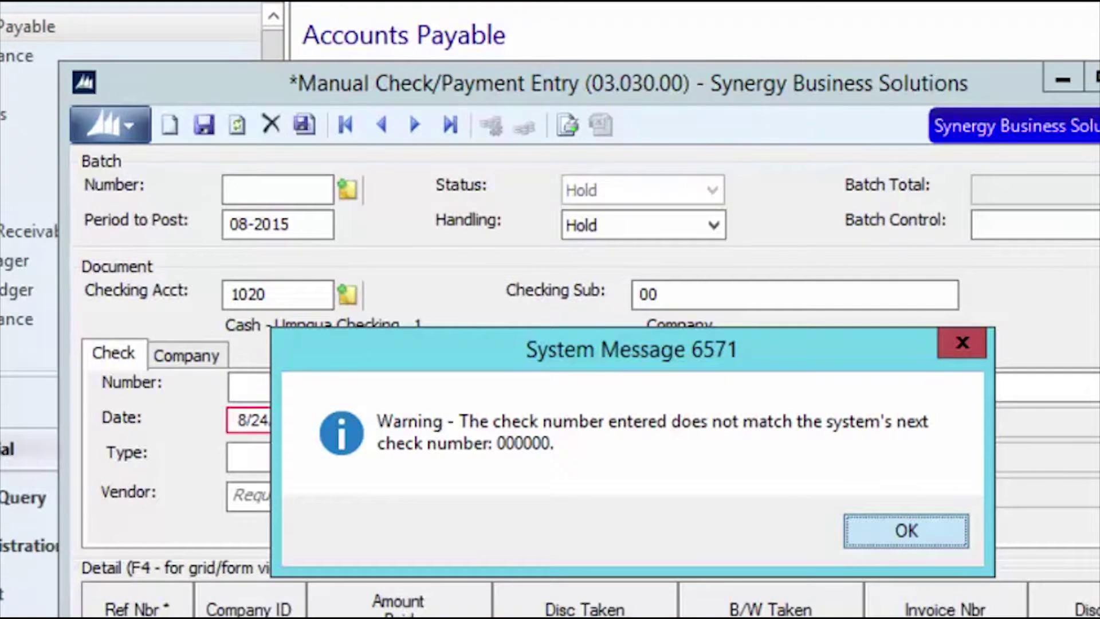
{"action": "key", "text": "Return"}
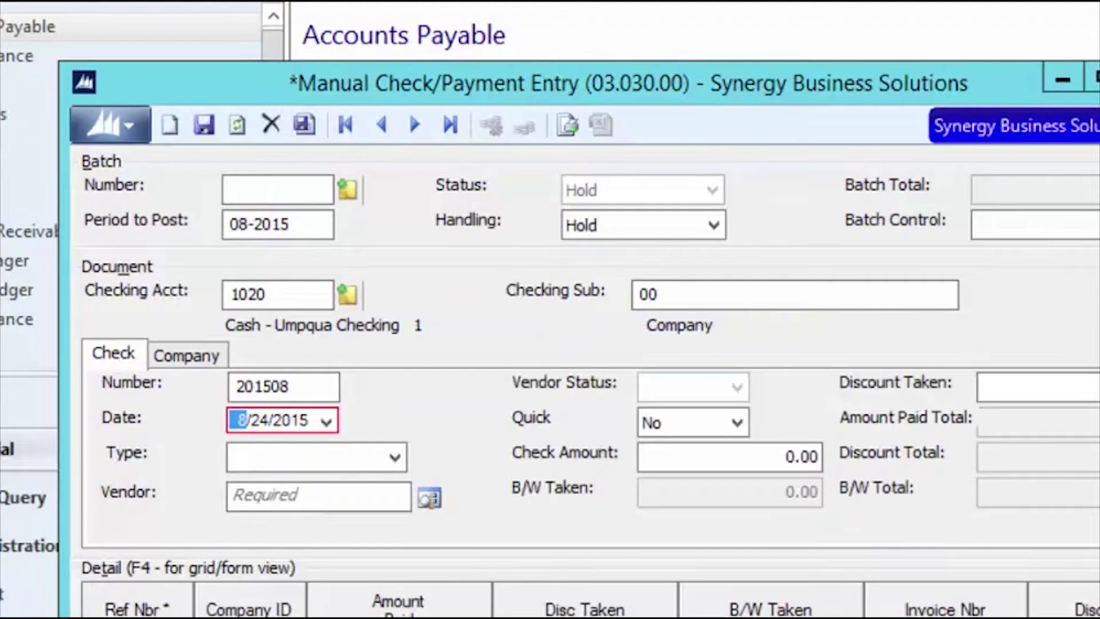
{"action": "double_click", "coordinate": [287, 387]}
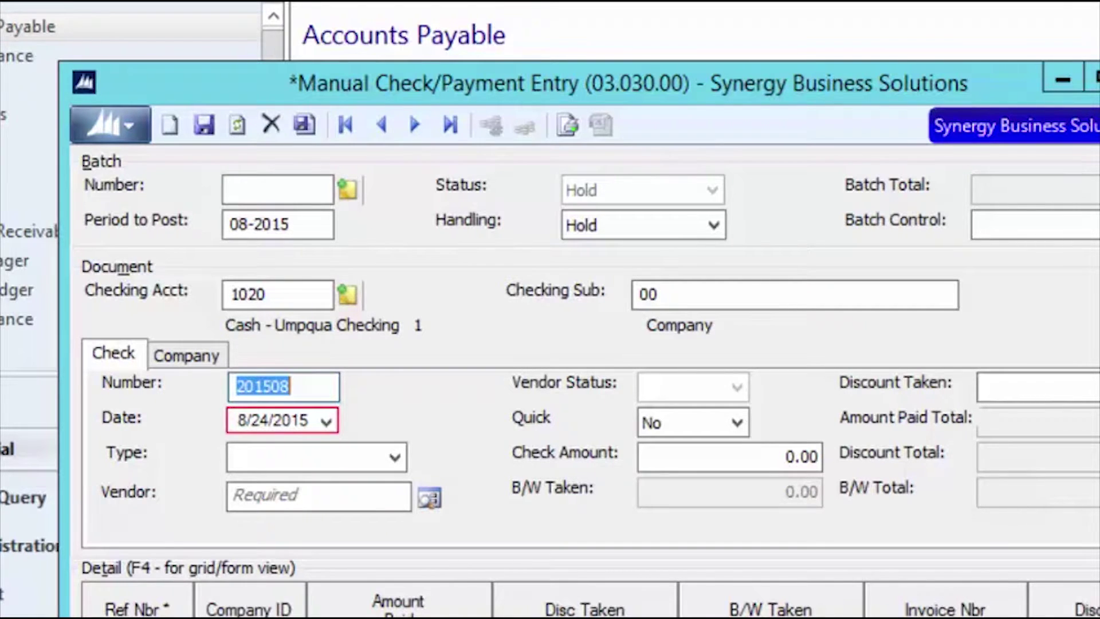
{"action": "key", "text": "Tab"}
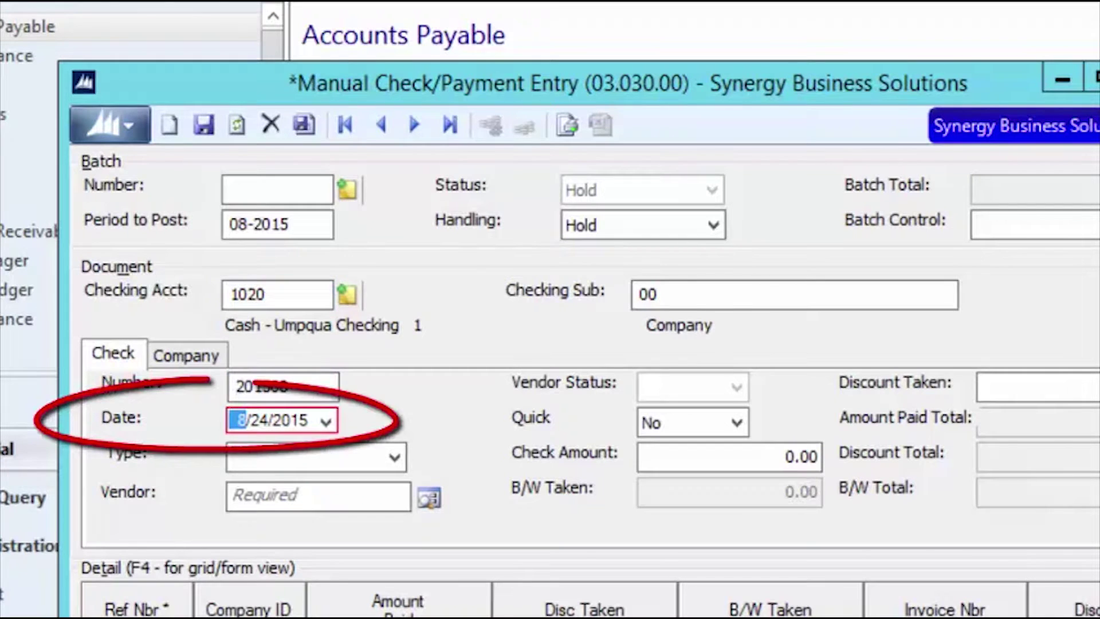
- Set the check date to 8/15/2015 and the payment type to Electronic Payment
{"action": "key", "text": "Right"}
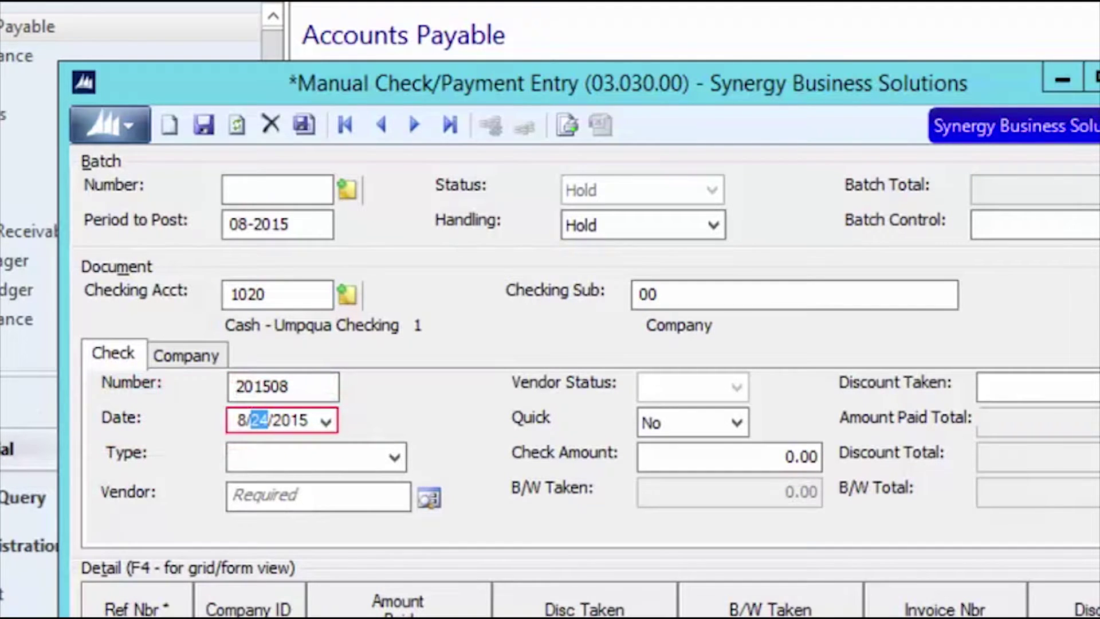
{"action": "type", "text": "15"}
{"action": "key", "text": "Tab"}
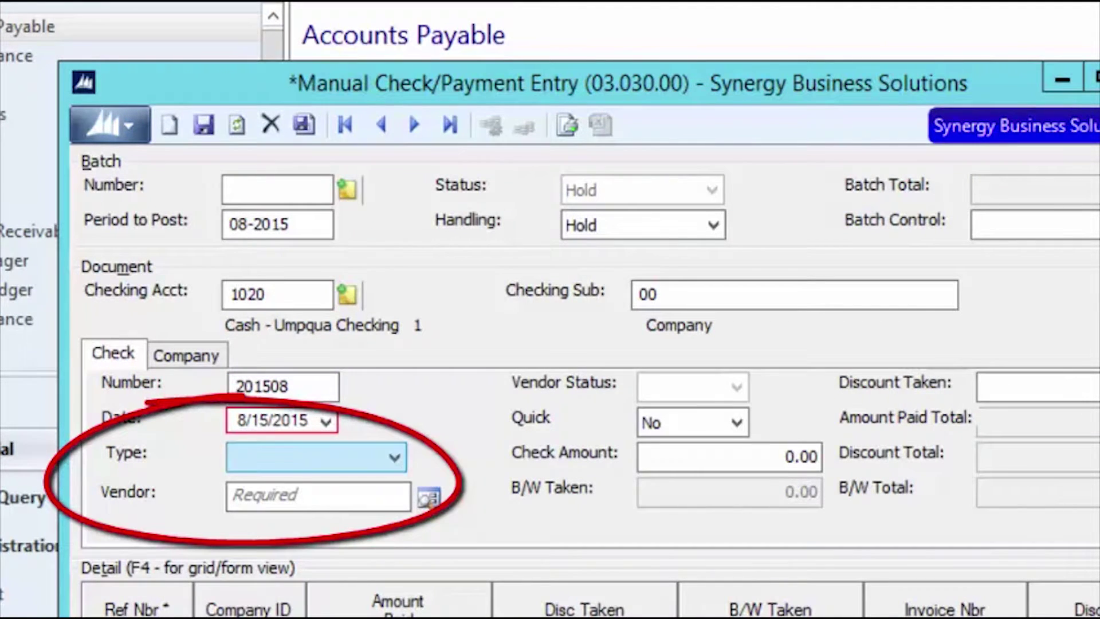
{"action": "key", "text": "alt+Down"}
{"action": "key", "text": "Down"}
{"action": "key", "text": "Return"}
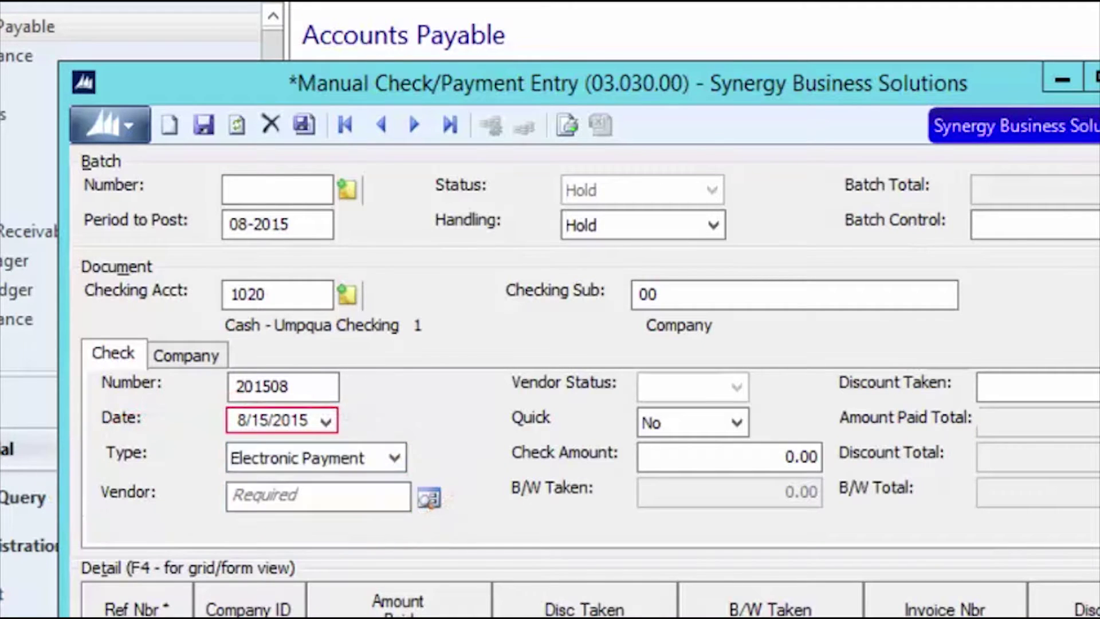
- Enter vendor TH02 and a check amount of 150.00
{"action": "key", "text": "Tab"}
{"action": "type", "text": "TH"}
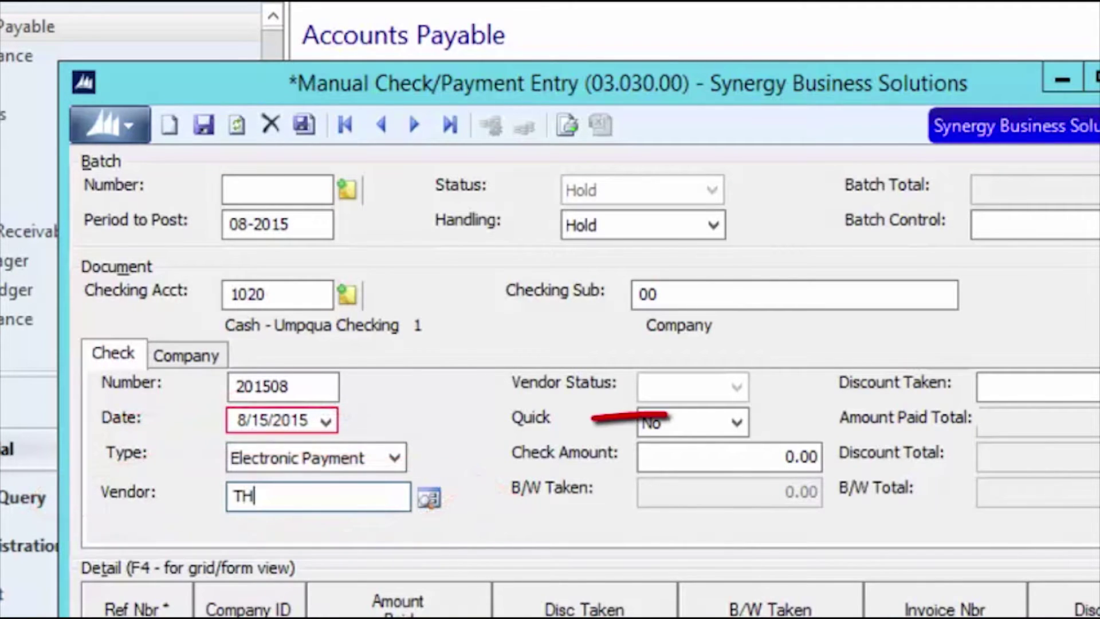
{"action": "type", "text": "02"}
{"action": "key", "text": "Tab"}
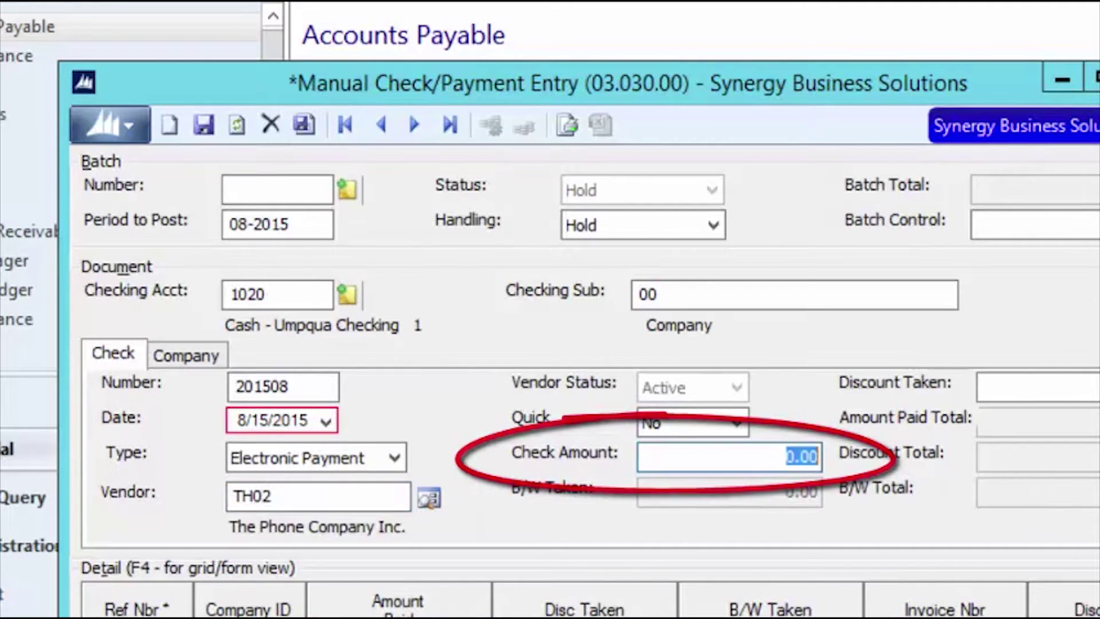
{"action": "type", "text": "150.00"}
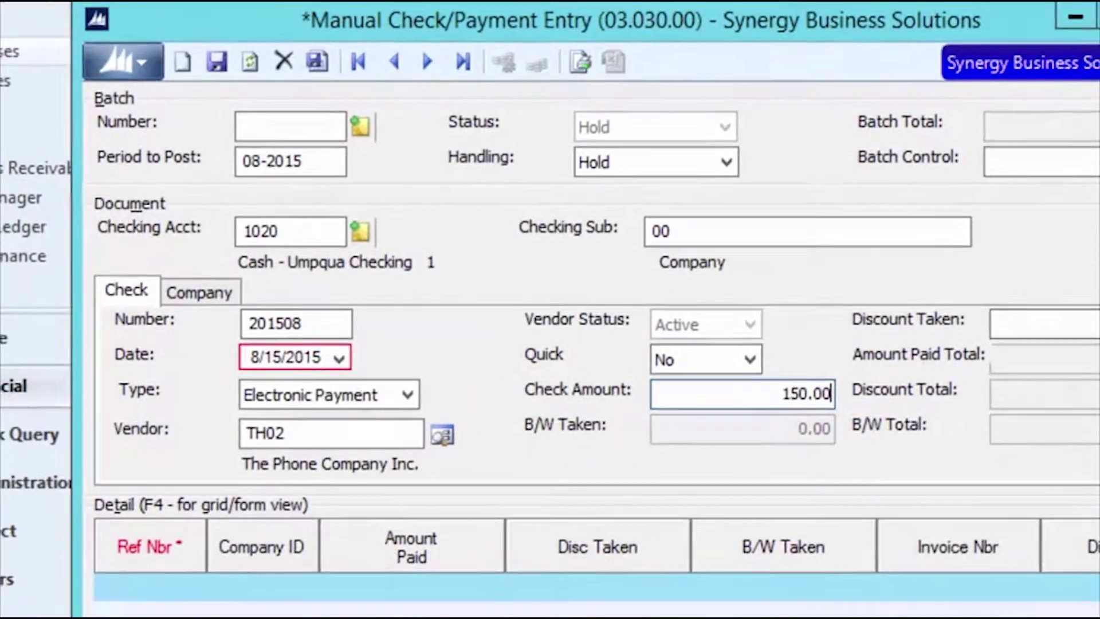
- Look up the vendor's open documents in the detail grid and select voucher 018988 for payment
{"action": "key", "text": "Tab"}
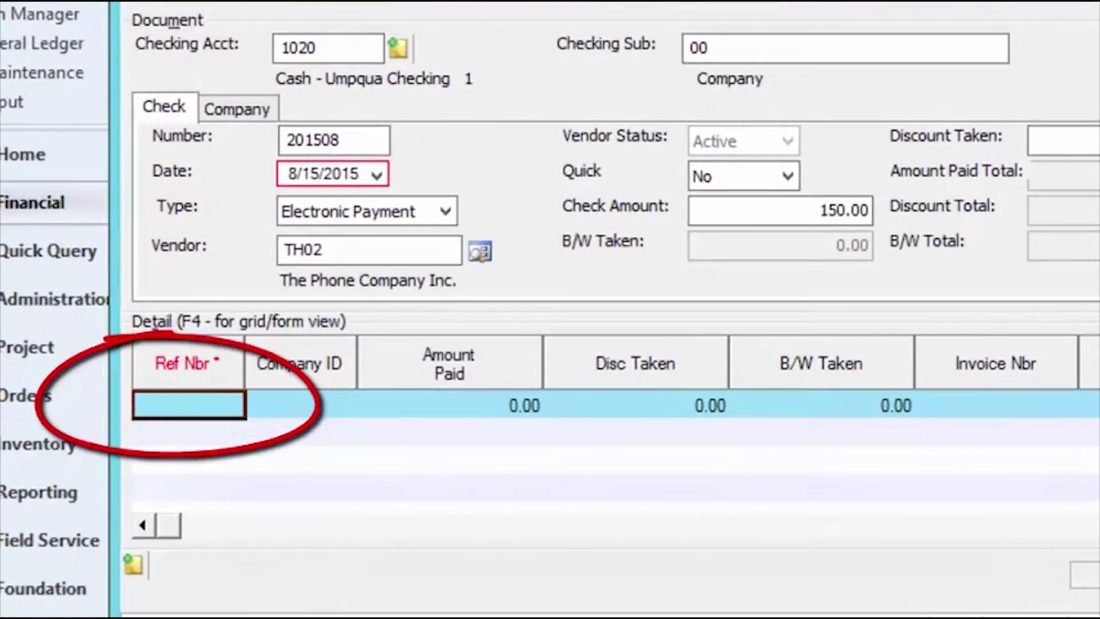
{"action": "key", "text": "F3"}
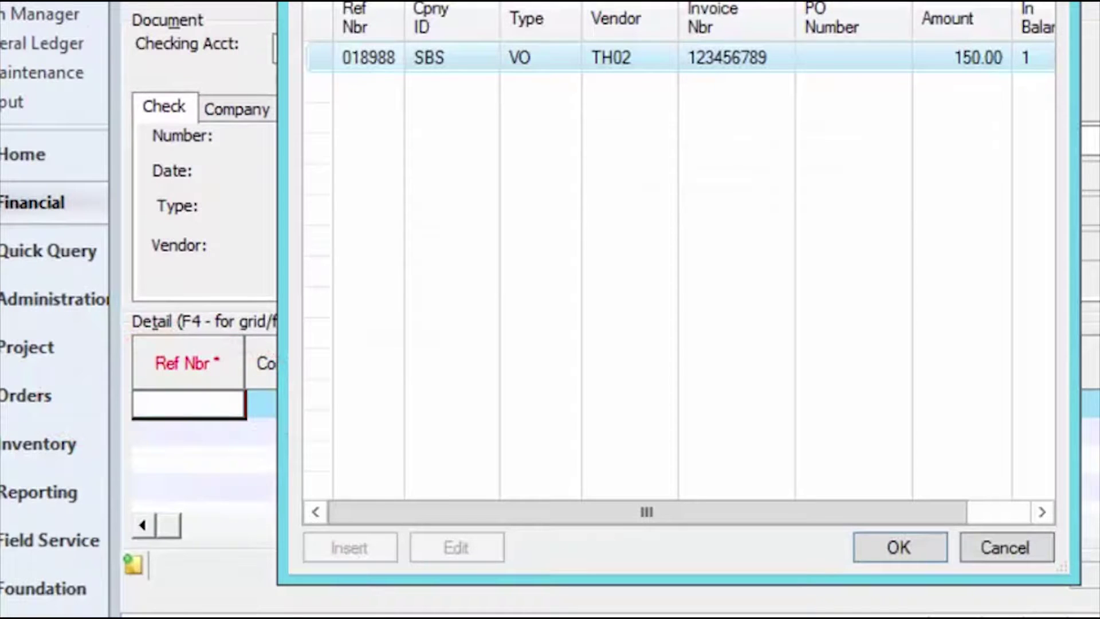
{"action": "key", "text": "Return"}
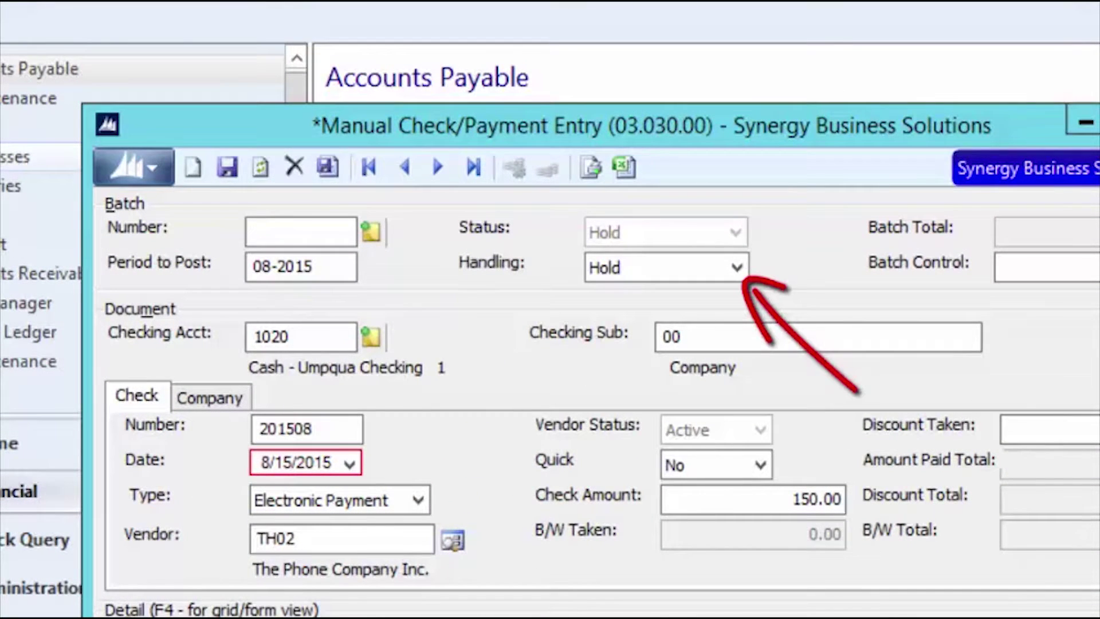
- Set the payment batch's handling to Release Now
{"action": "left_click", "coordinate": [737, 268]}
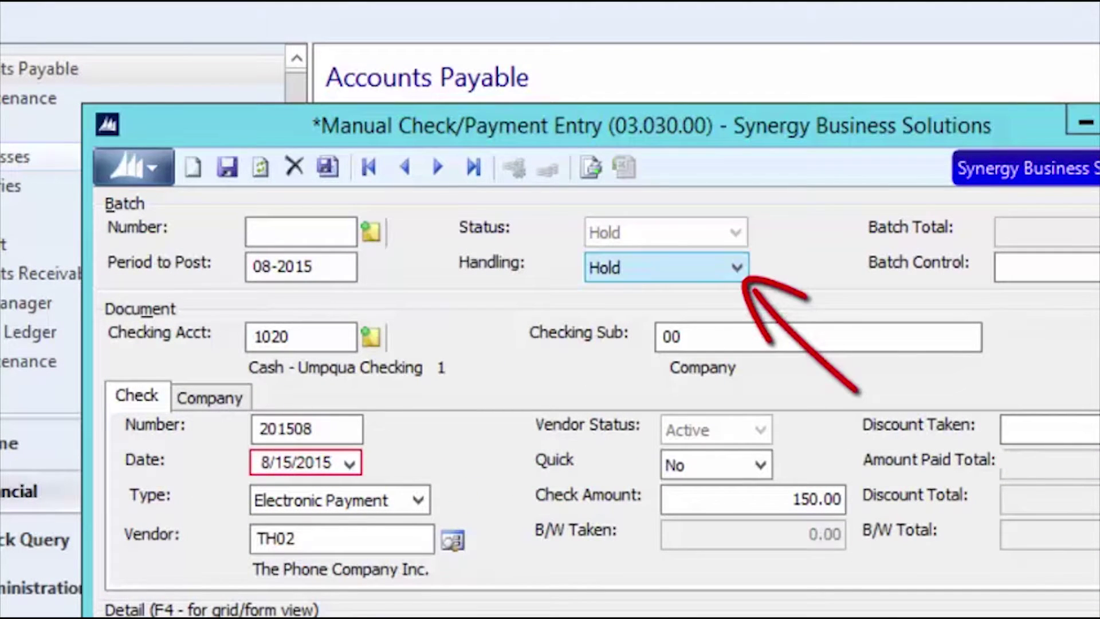
{"action": "left_click", "coordinate": [737, 268]}
{"action": "key", "text": "Down"}
{"action": "key", "text": "Down"}
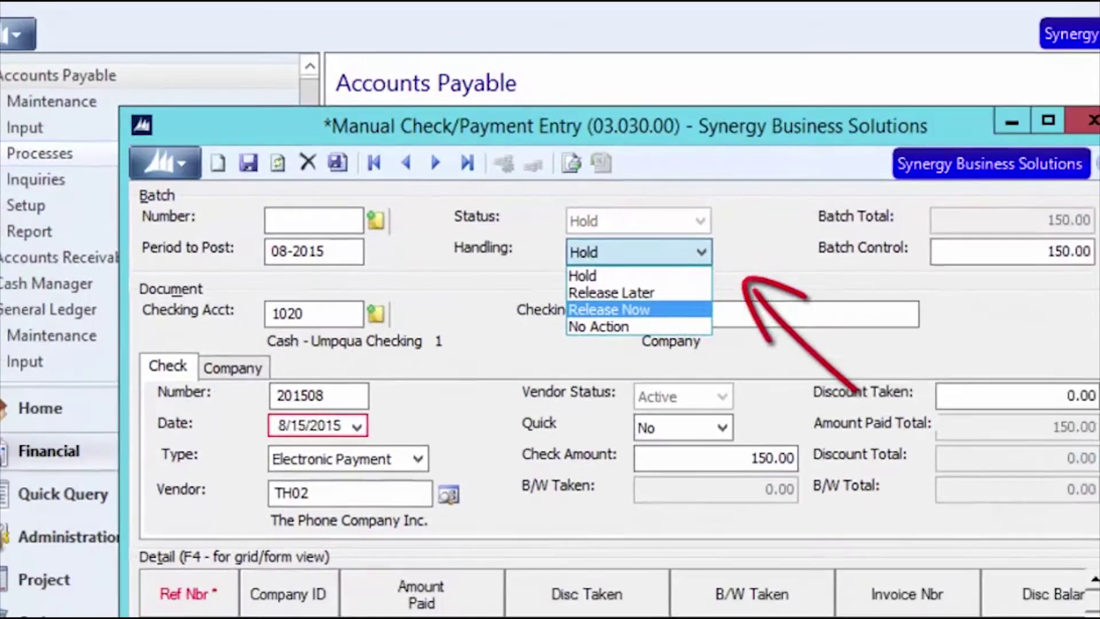
{"action": "key", "text": "Return"}
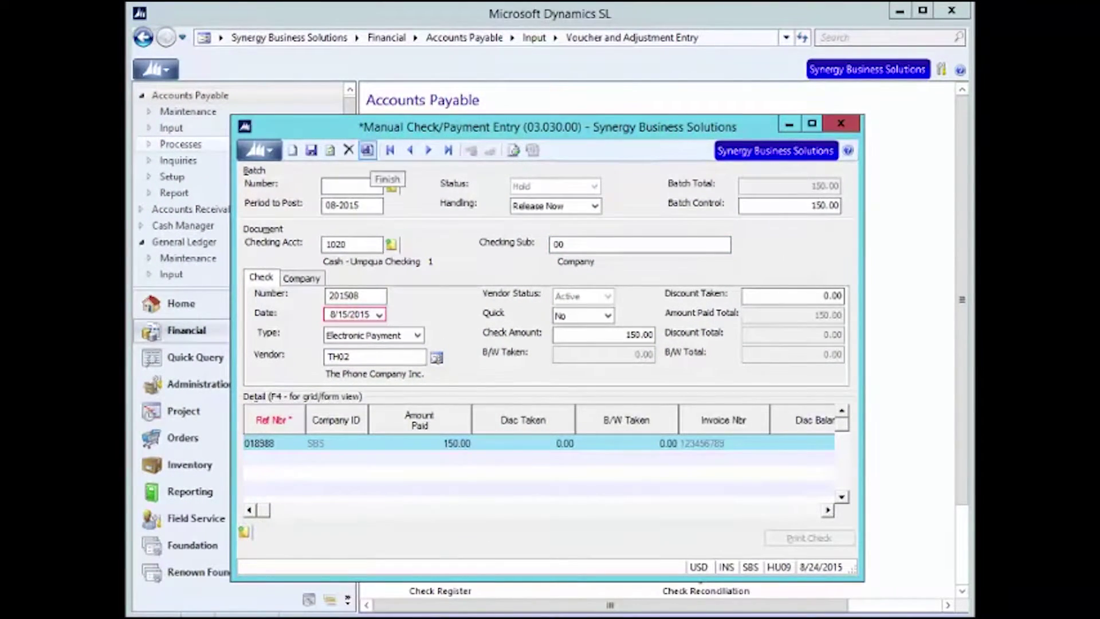
- Finish the payment entry at the Batch level and let the release process run
{"action": "left_click", "coordinate": [367, 150]}
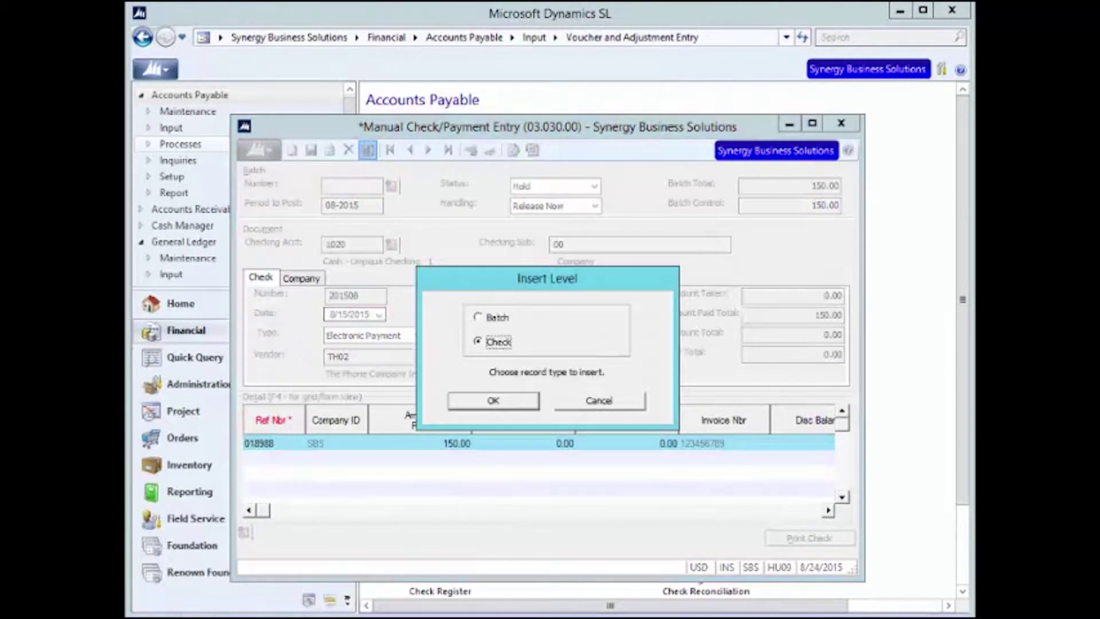
{"action": "key", "text": "Up"}
{"action": "key", "text": "Return"}
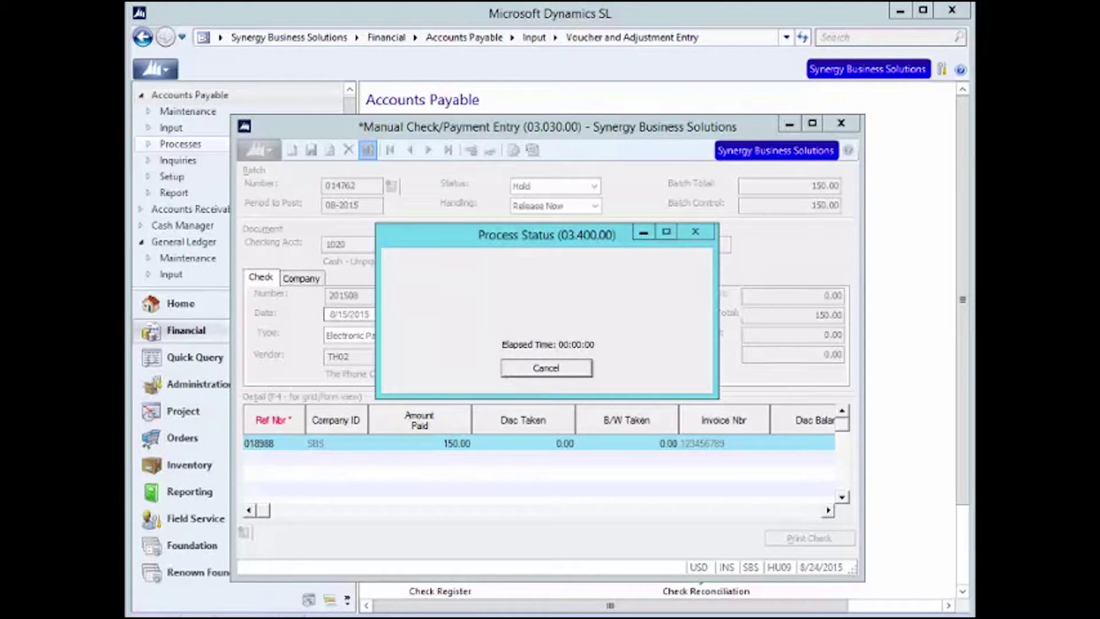
{"action": "key", "text": "Return"}
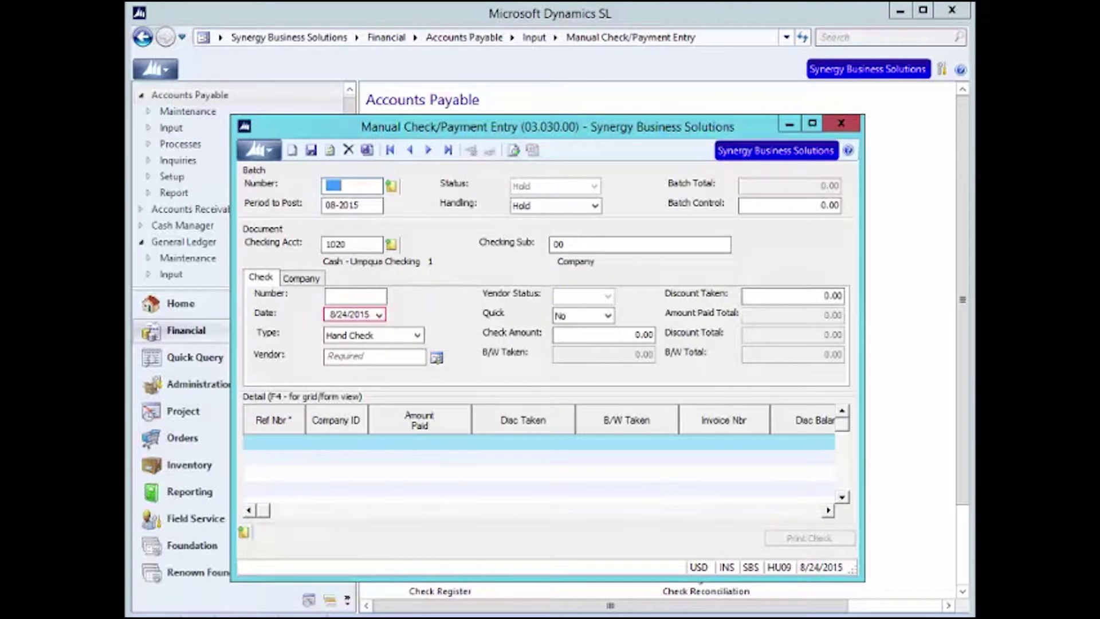
- Load batch 014762 from the batch list to check its status and payment details, and close the entry screen
{"action": "left_click", "coordinate": [331, 186]}
{"action": "key", "text": "F3"}
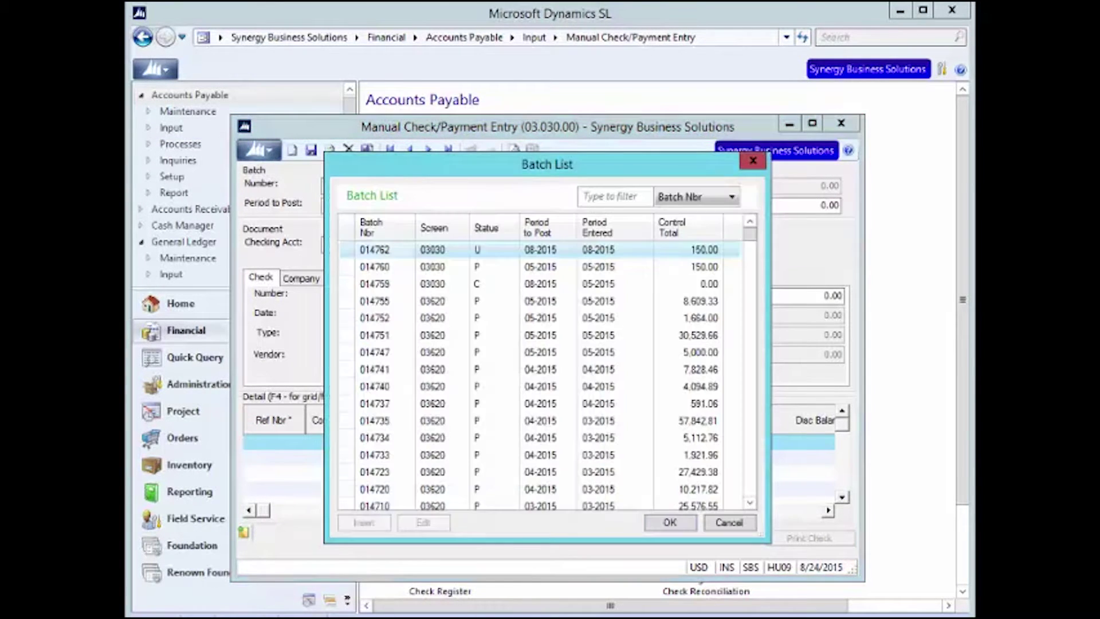
{"action": "key", "text": "Return"}
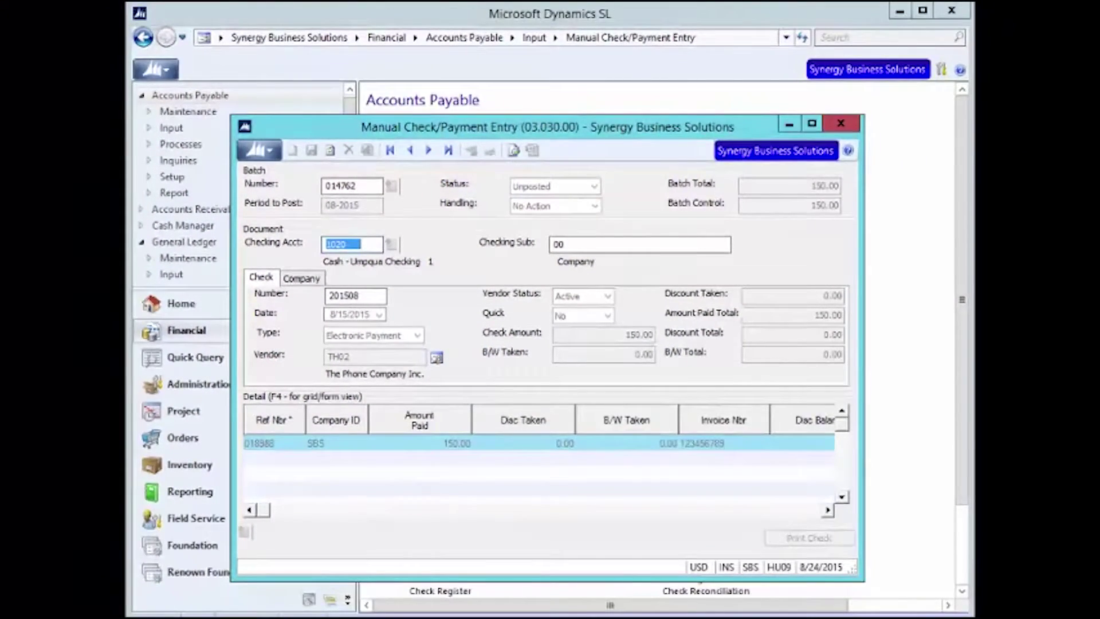
{"action": "left_click", "coordinate": [841, 123]}
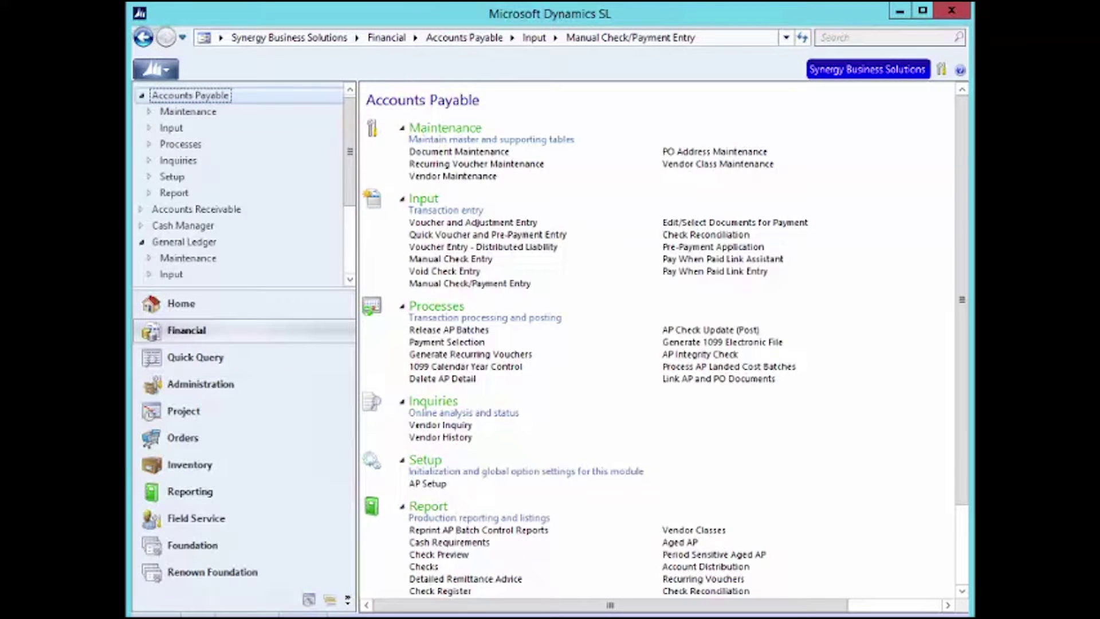
- Open Vendor Maintenance for vendor TH02 and display the vendor's documents
{"action": "left_click", "coordinate": [453, 177]}
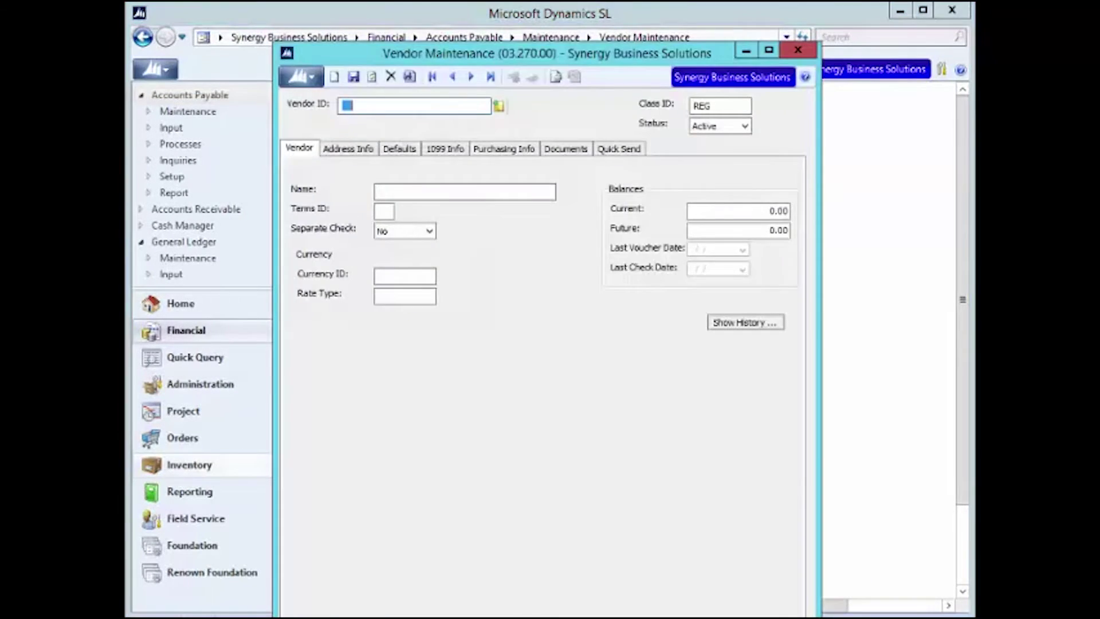
{"action": "type", "text": "TH02"}
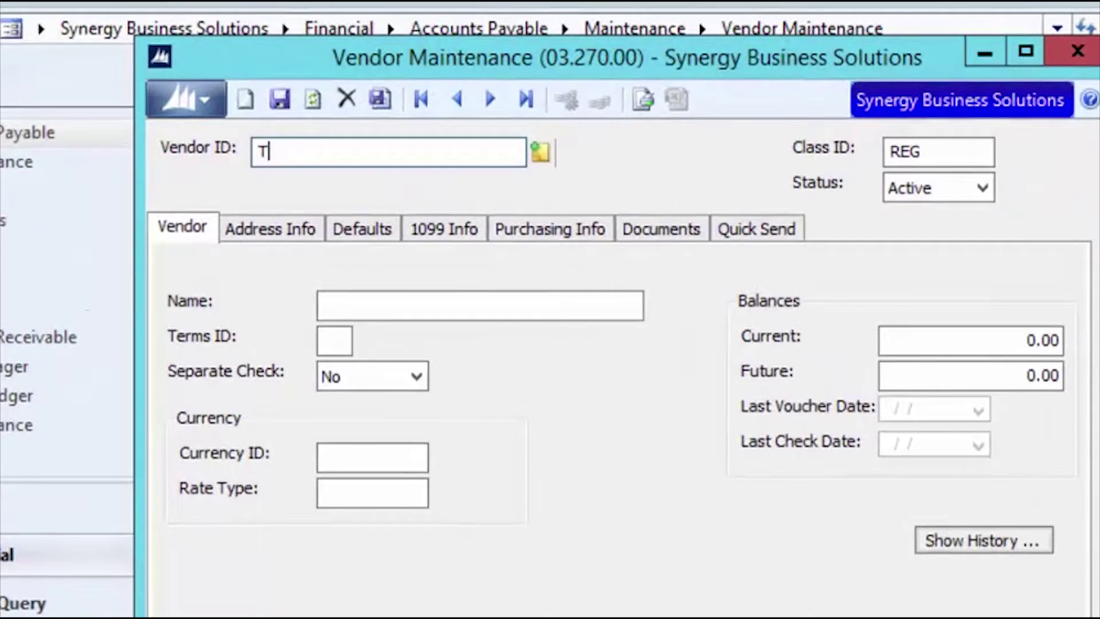
{"action": "key", "text": "Tab"}
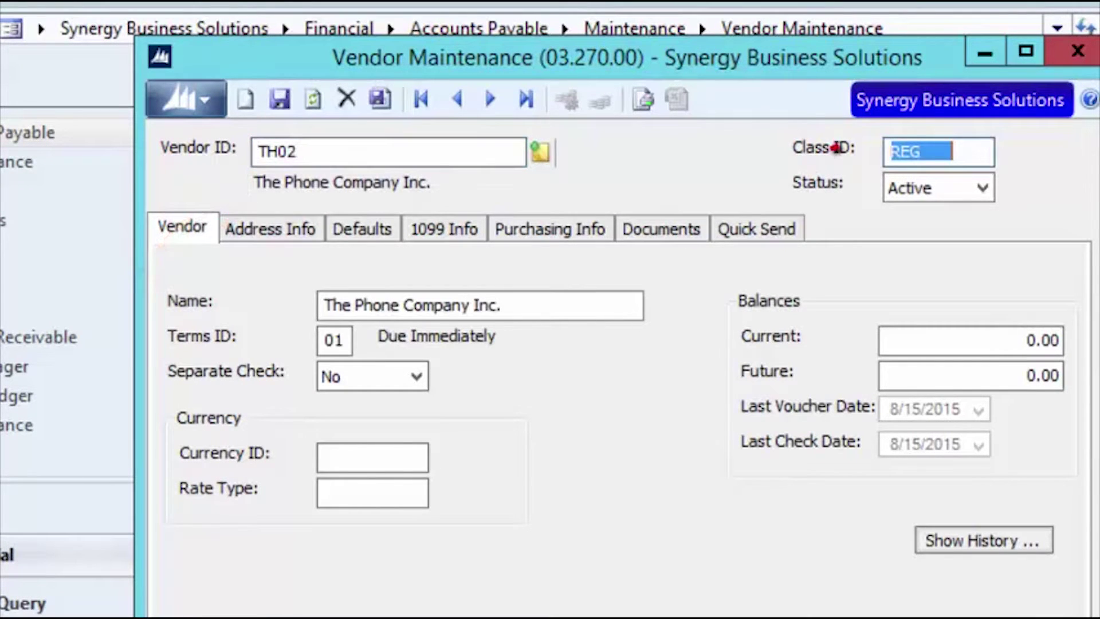
{"action": "left_click", "coordinate": [661, 228]}
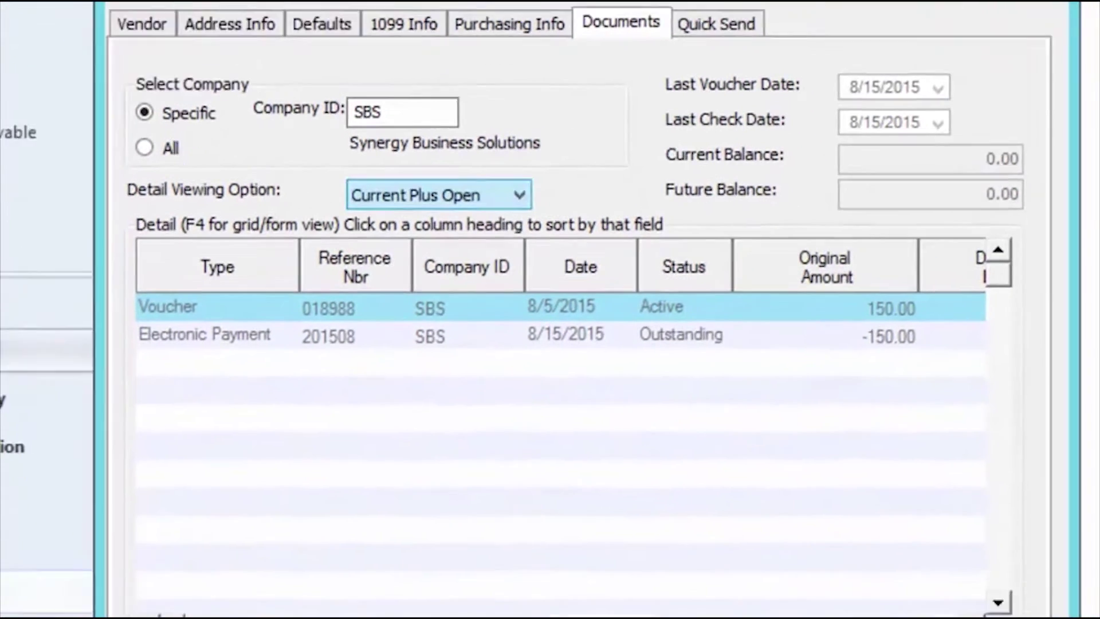
- Show All Documents for vendor TH02 and compare electronic payments 150814 and 201508 with the check dated 4/13/2006
{"action": "left_click", "coordinate": [555, 377]}
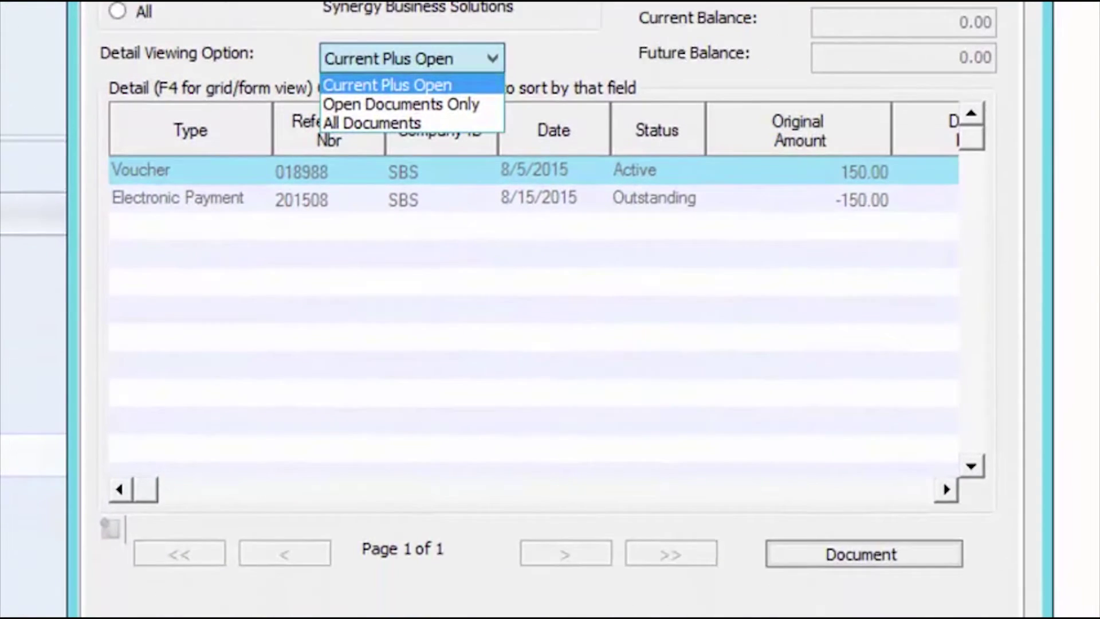
{"action": "key", "text": "Down"}
{"action": "key", "text": "Down"}
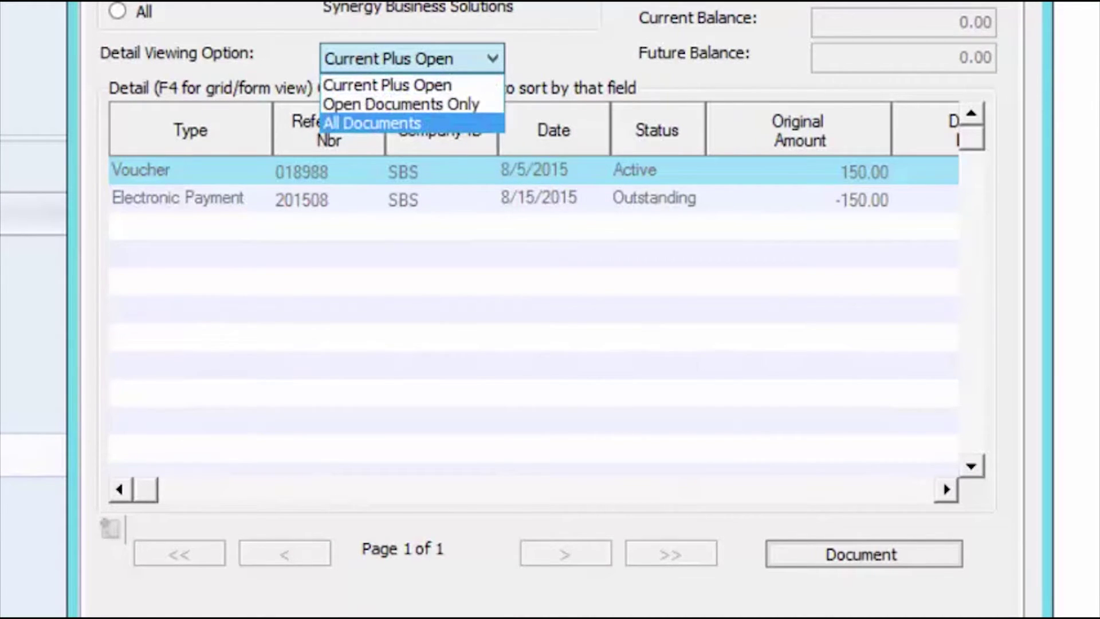
{"action": "key", "text": "Return"}
{"action": "left_click", "coordinate": [192, 365]}
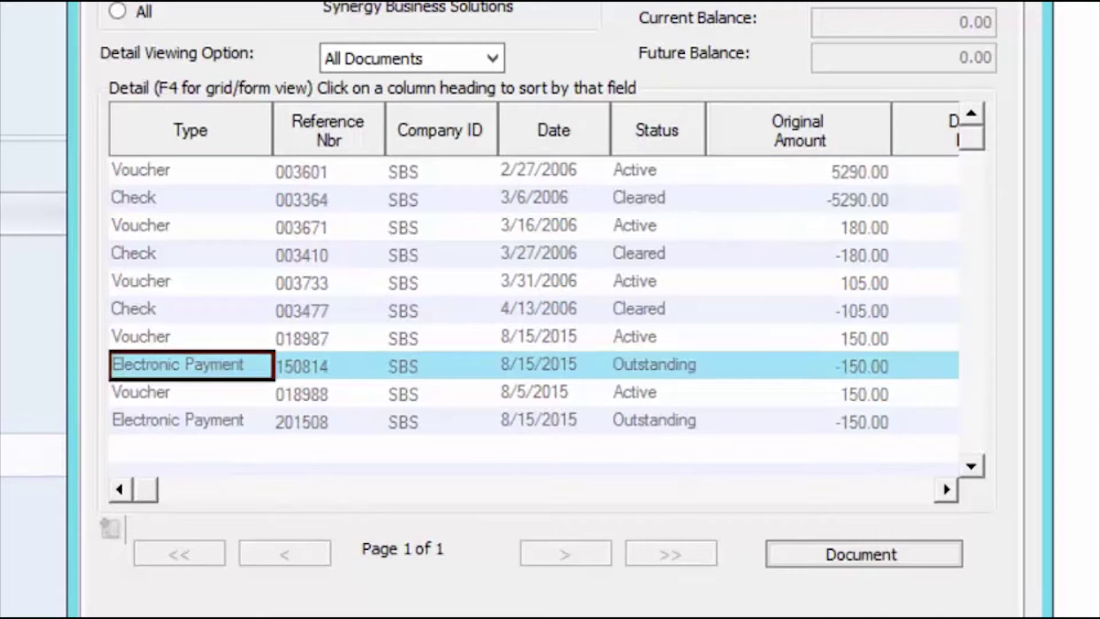
{"action": "left_click", "coordinate": [191, 421]}
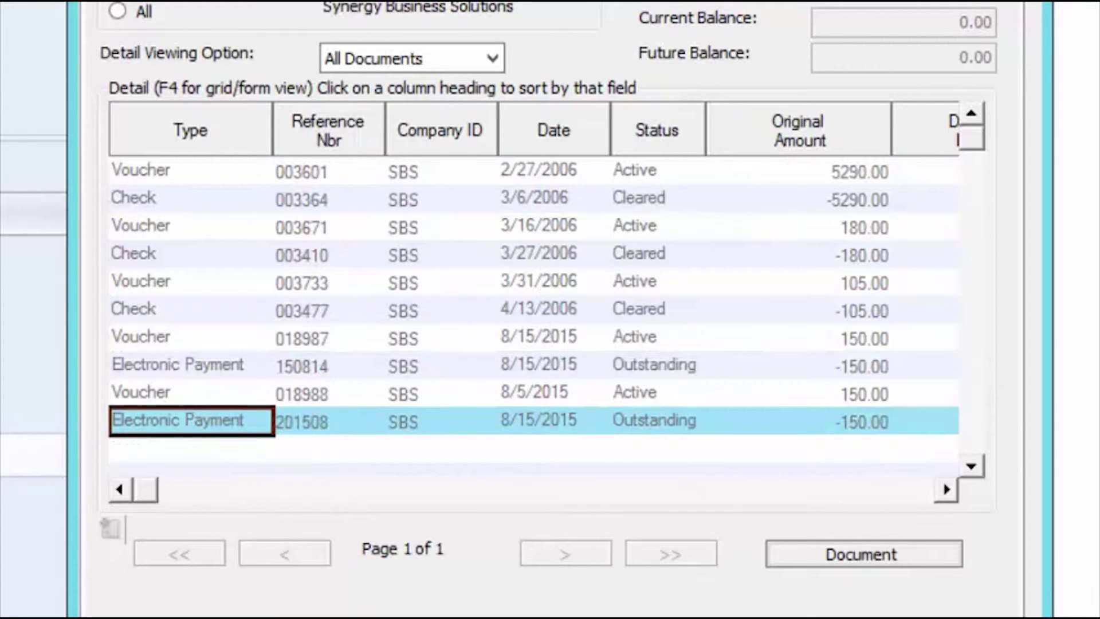
{"action": "left_click", "coordinate": [191, 310]}
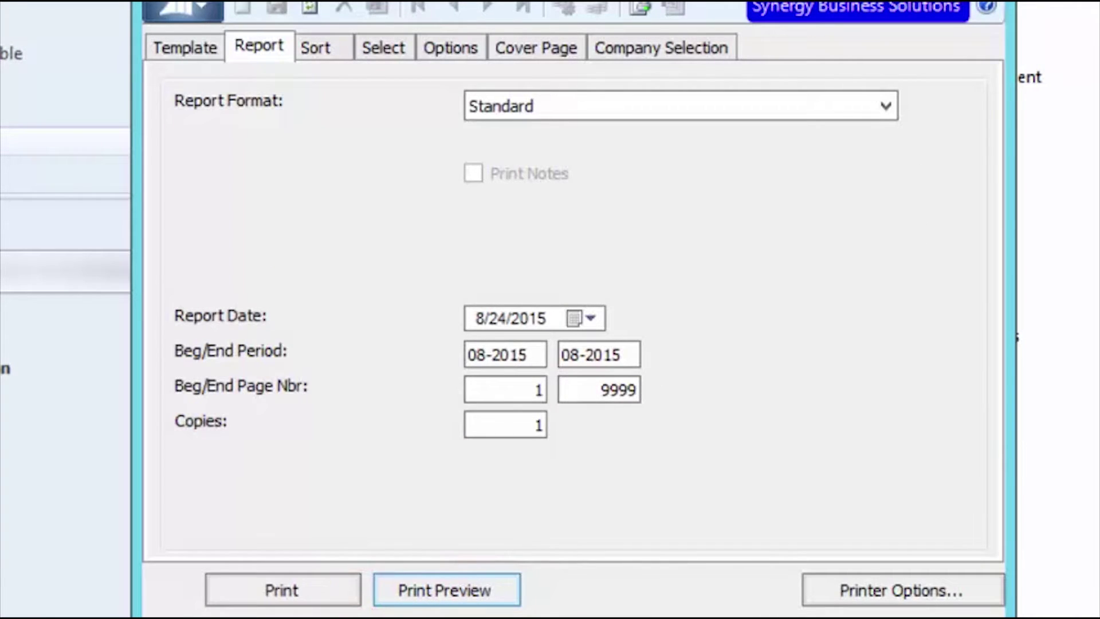
- Preview the Standard format report for period 08-2015, and open the AP Documents quick query for Accounts Payable
{"action": "left_click", "coordinate": [447, 590]}
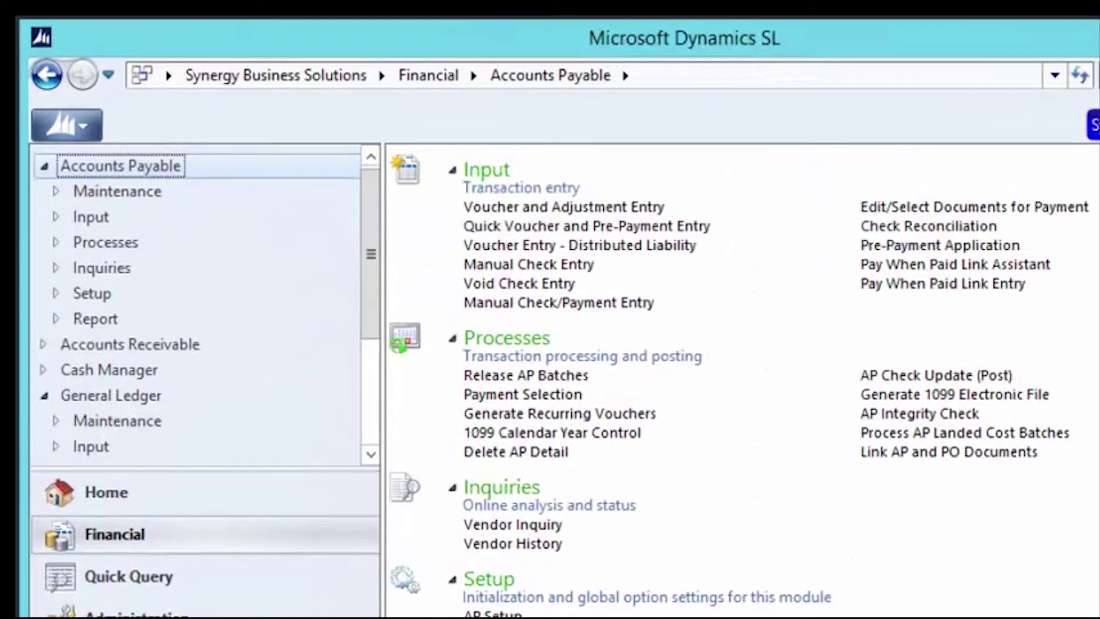
{"action": "left_click", "coordinate": [128, 577]}
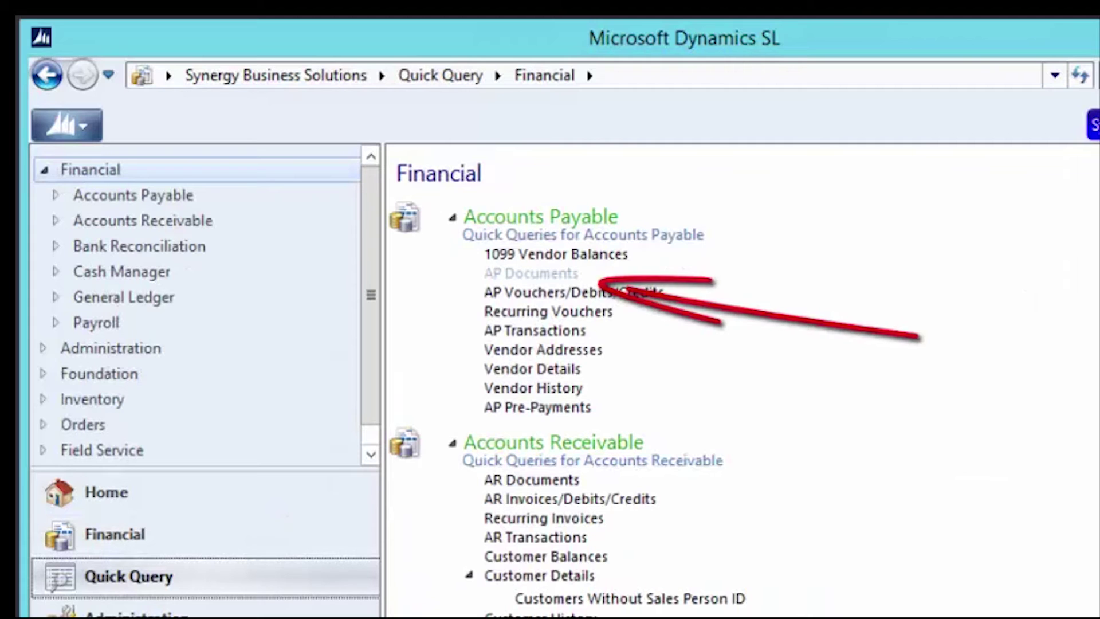
{"action": "left_click", "coordinate": [532, 274]}
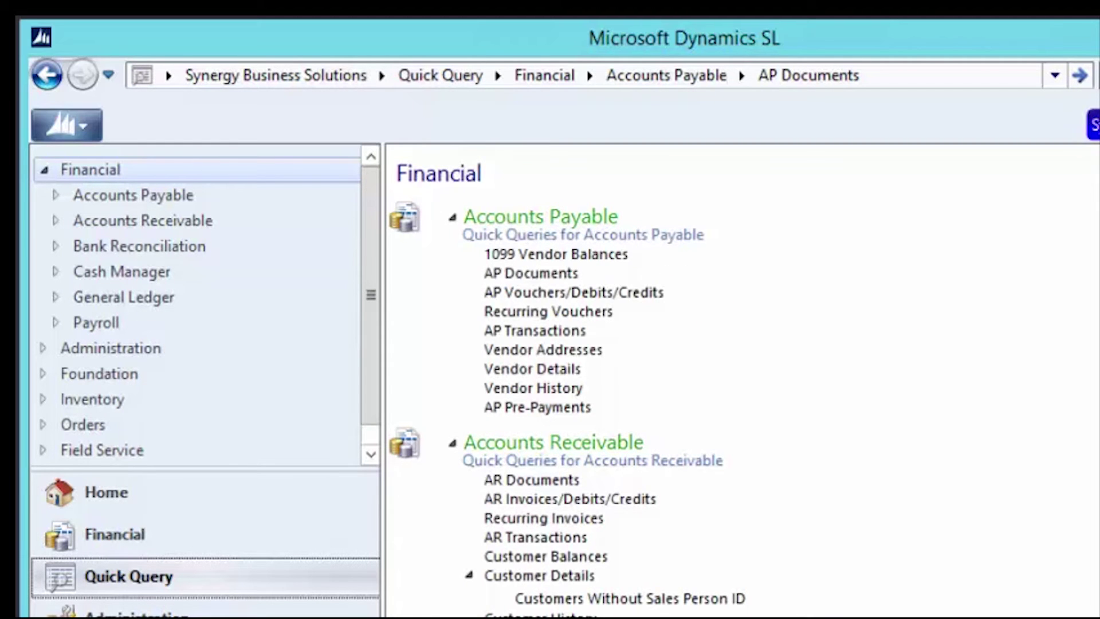